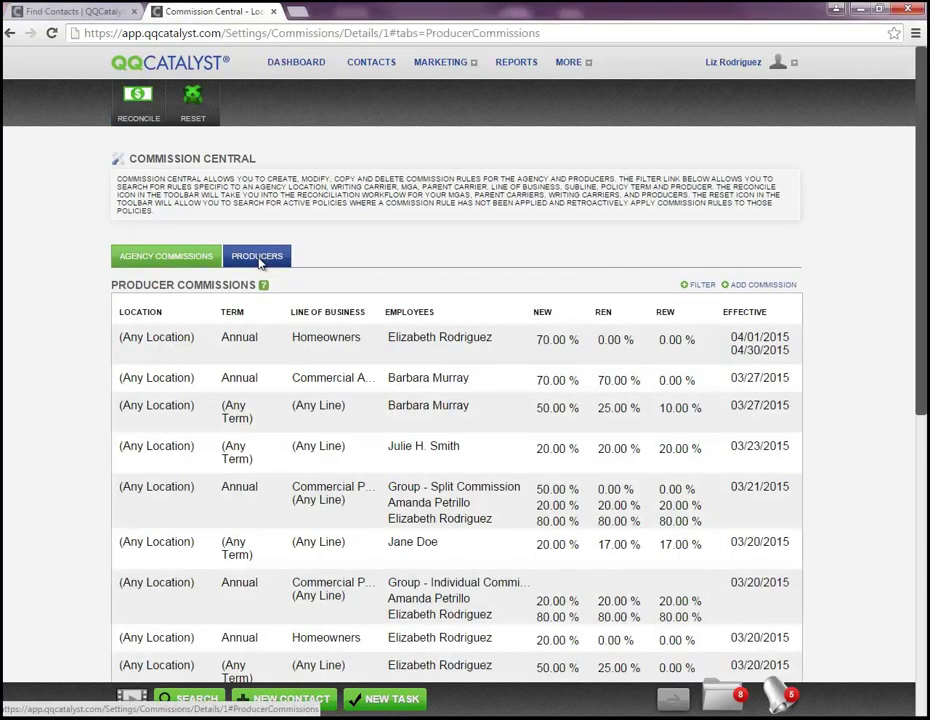
- Start a new producer commission rule with New England Insurance Co. as the writing carrier
left_click(743, 290)
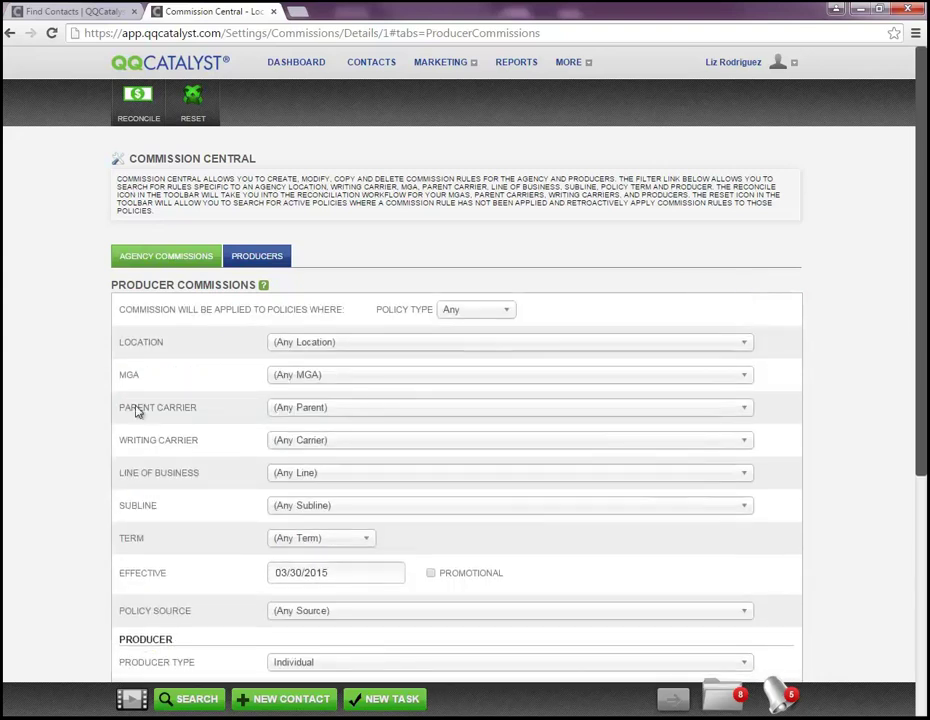
left_click(378, 444)
type("m")
type("e")
key("BackSpace")
key("BackSpace")
type("new")
left_click(366, 481)
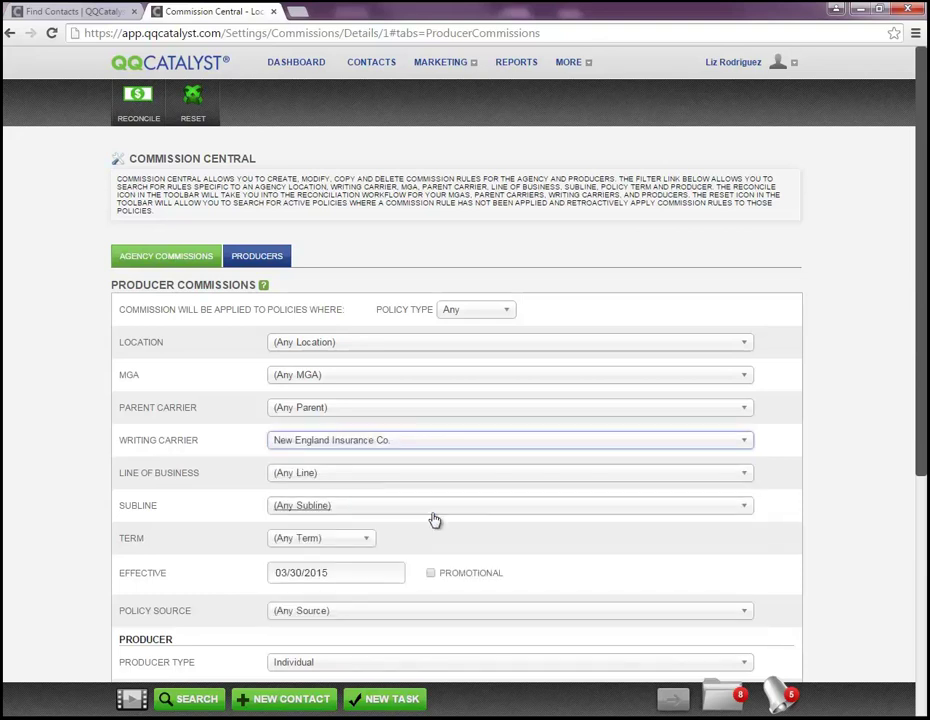
- Assign one individual producer to the rule, leaving Commission Type as Agency Commission
scroll(434, 519, "down", 1)
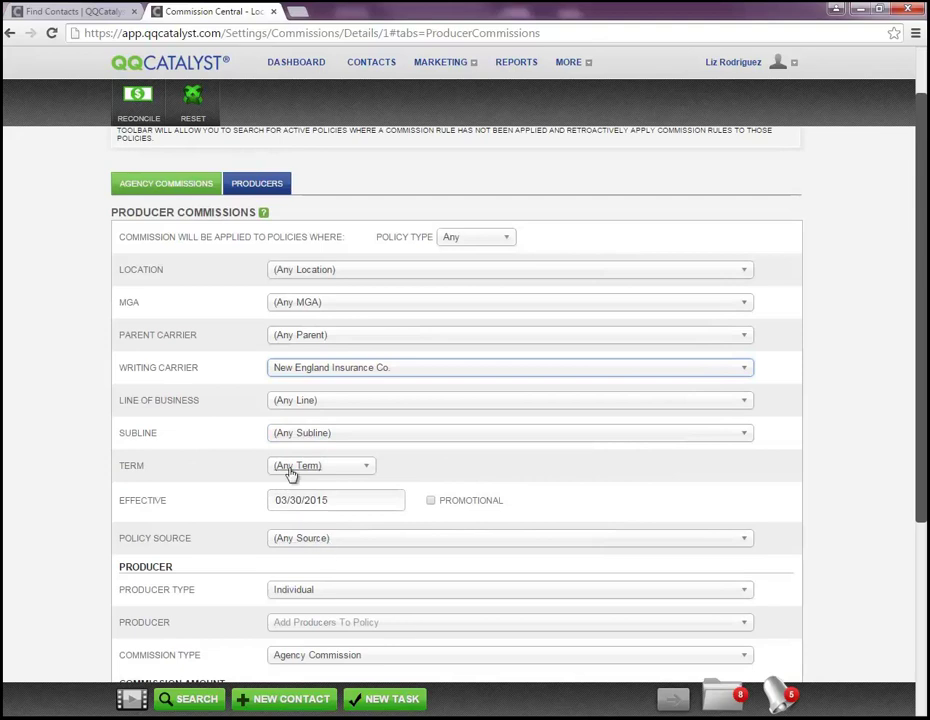
scroll(307, 544, "down", 2)
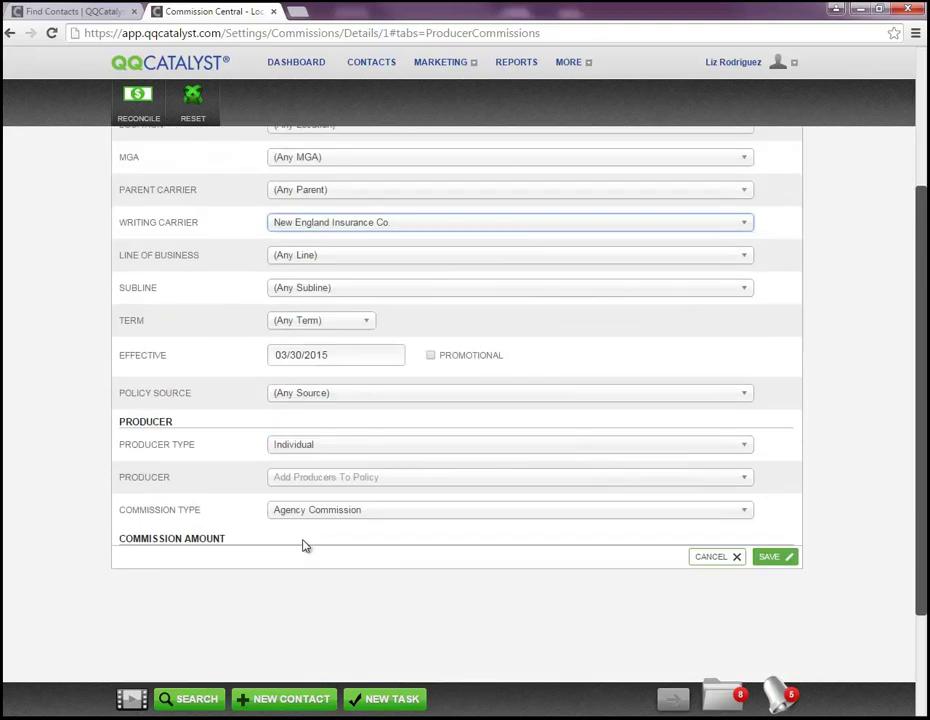
left_click(346, 514)
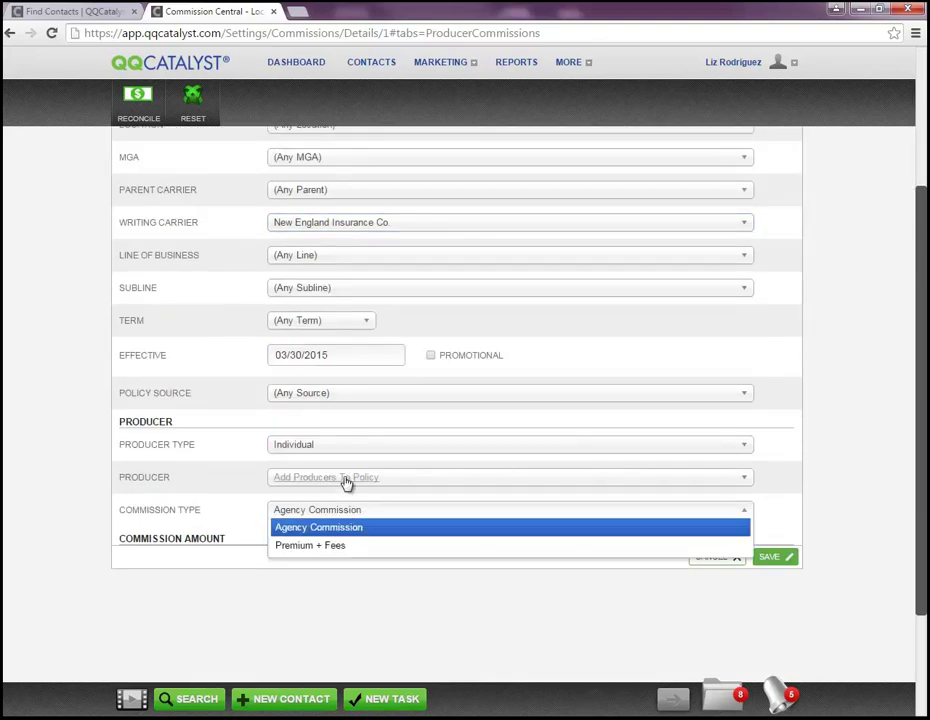
left_click(346, 481)
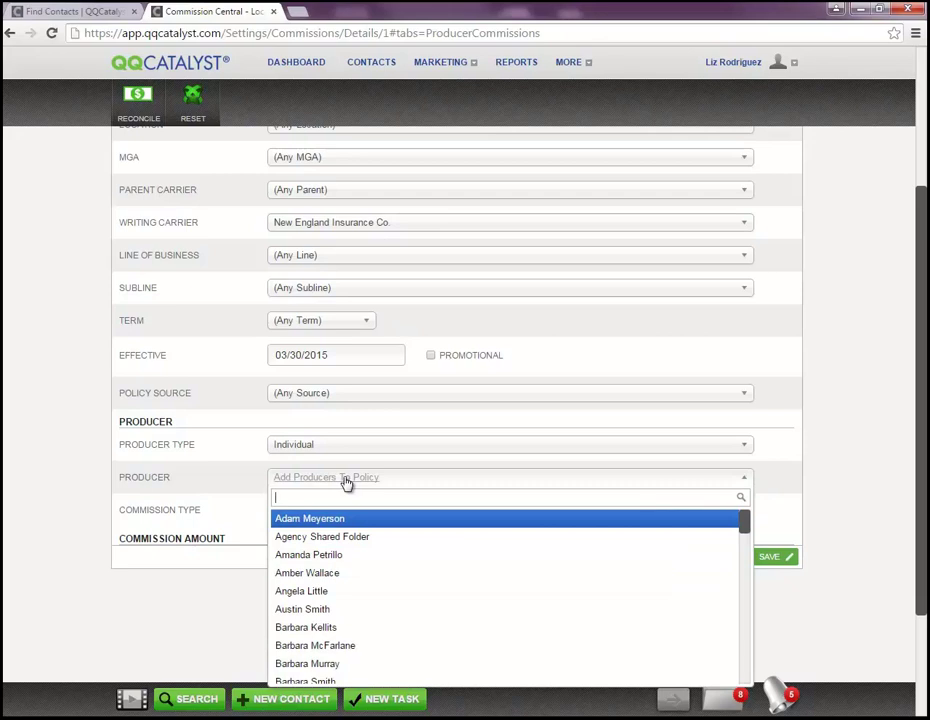
type("b")
key("BackSpace")
type("e")
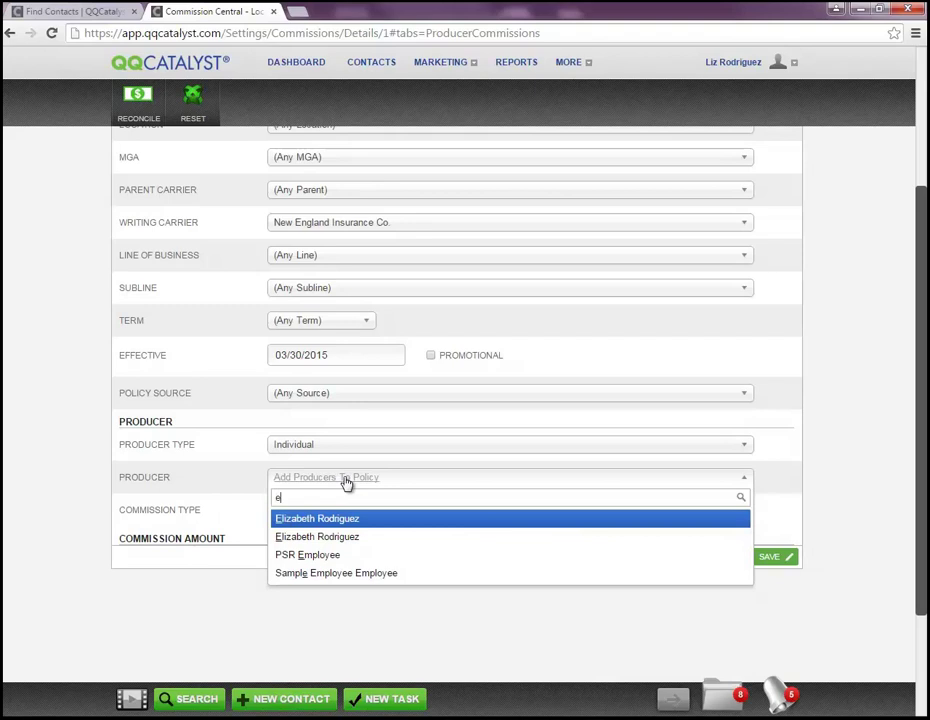
key("Return")
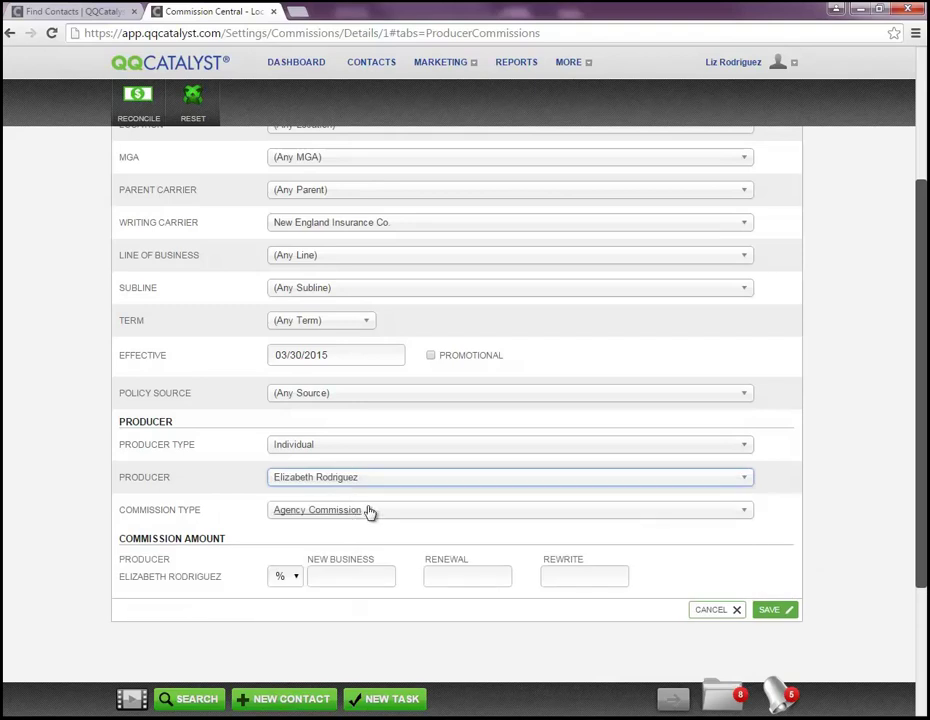
left_click(369, 512)
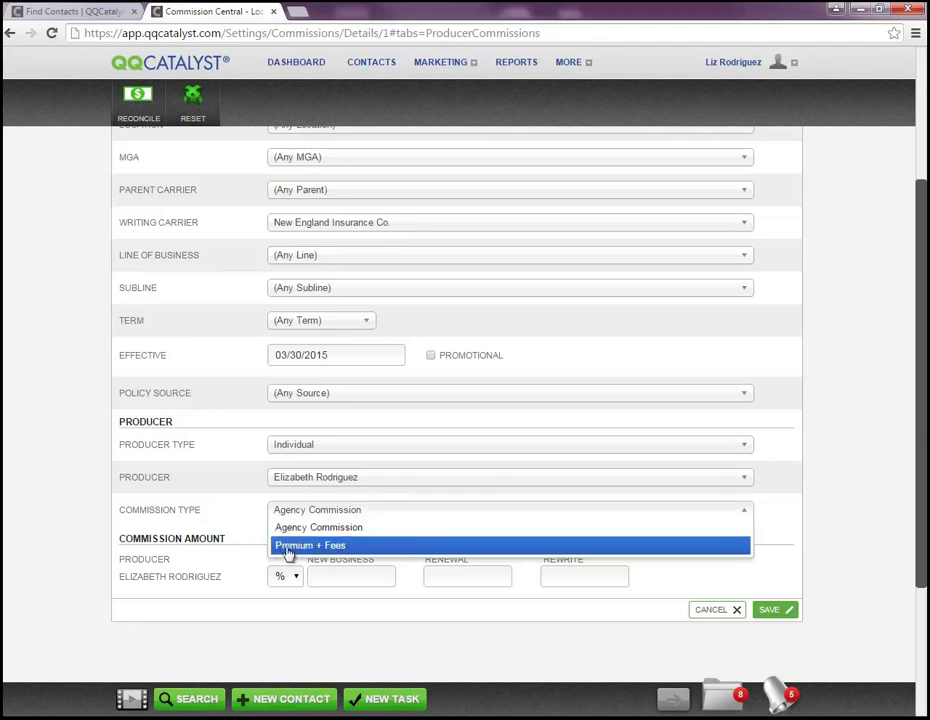
- Keep Agency Commission and tick Promotional to reveal the expiration date field
left_click(292, 530)
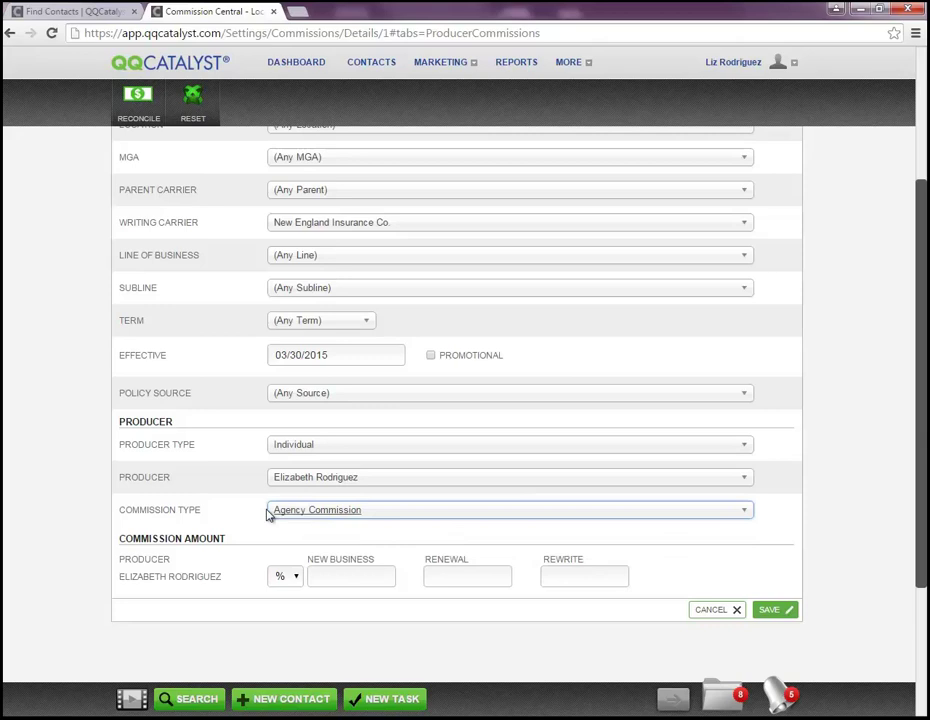
scroll(147, 208, "up", 3)
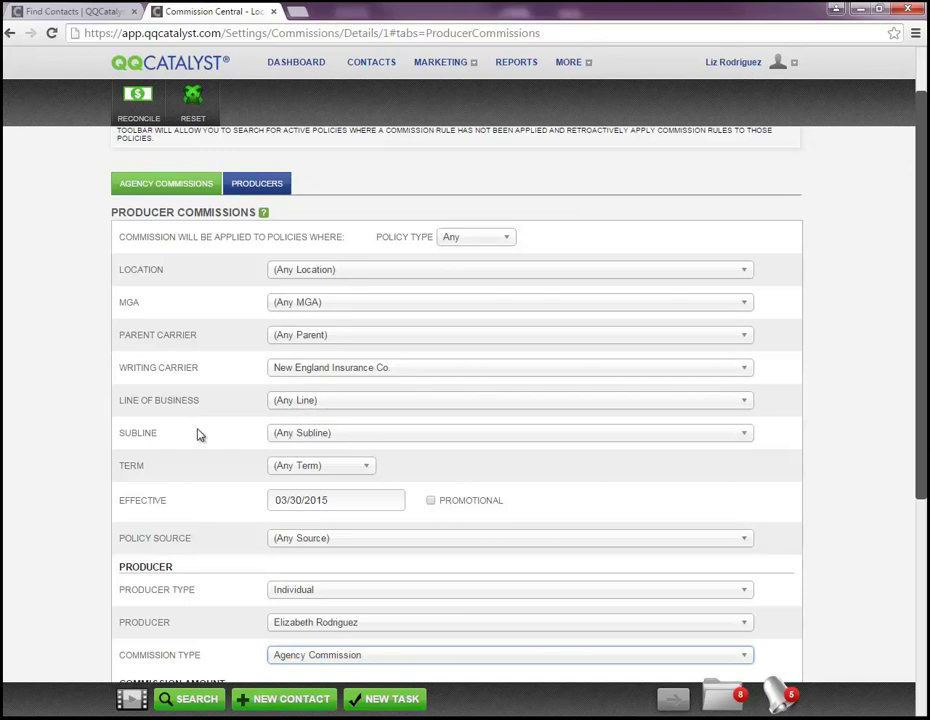
scroll(200, 434, "down", 1)
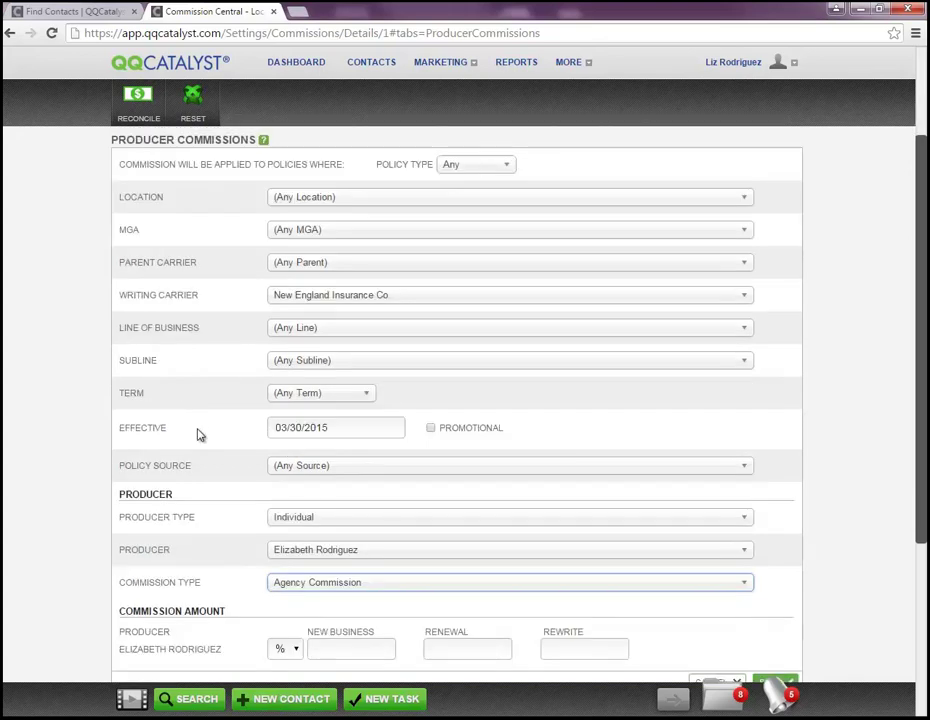
left_click(431, 428)
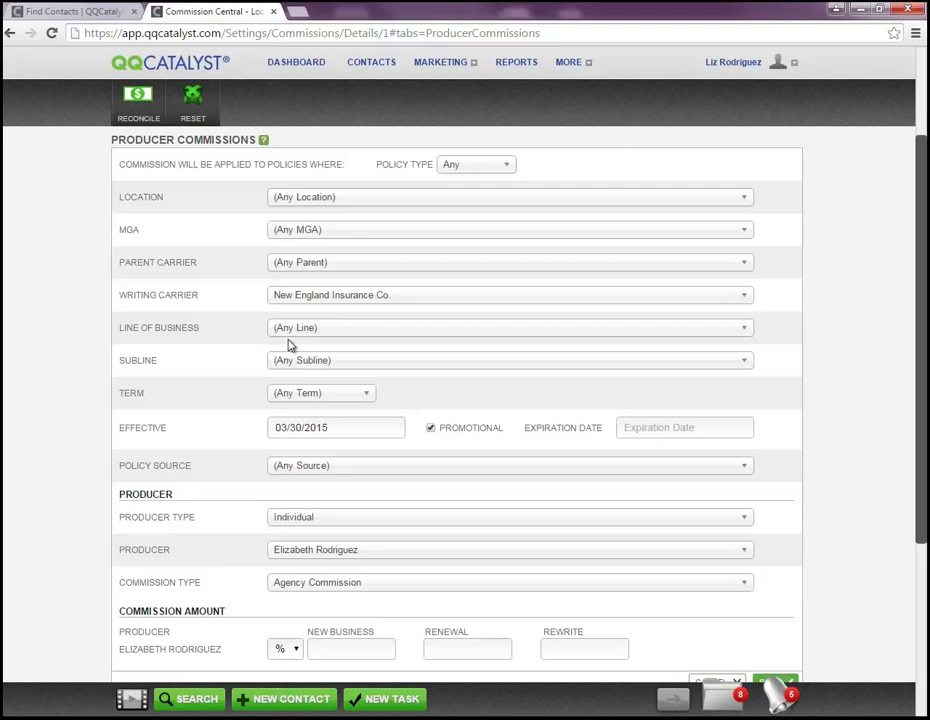
- Set the effective date to 04/01/2015 and the expiration date to 04/30/2015
left_click(371, 426)
left_click(417, 452)
left_click(354, 492)
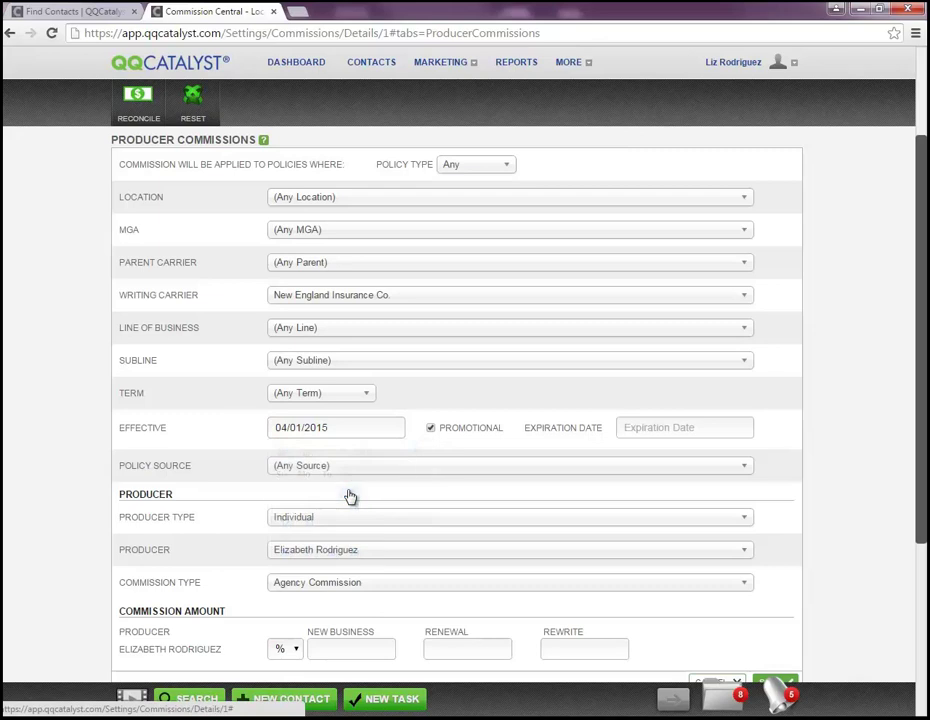
left_click(634, 426)
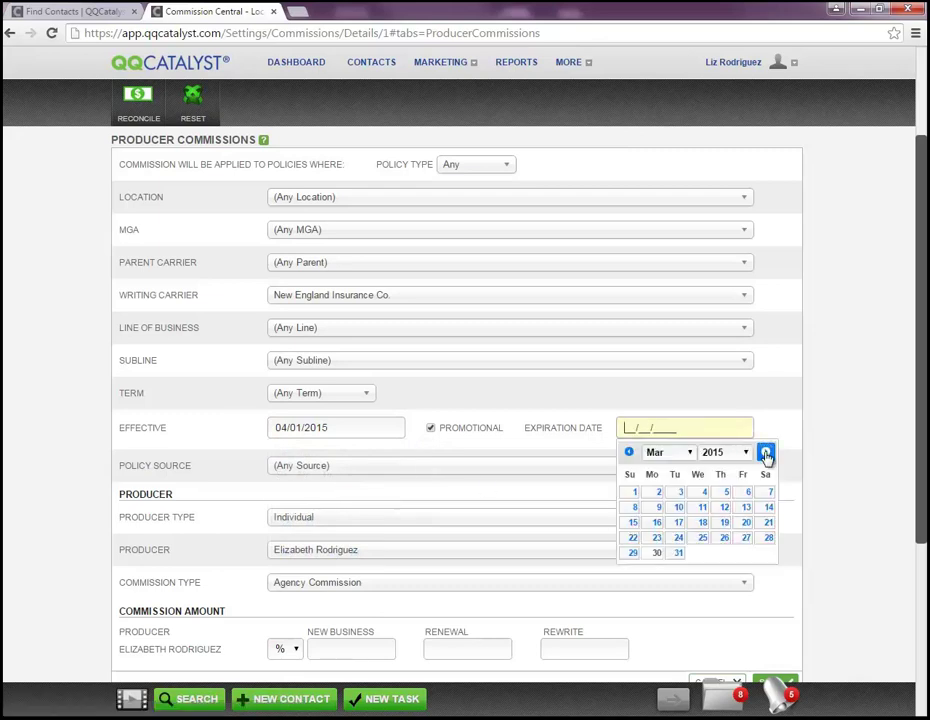
left_click(766, 453)
left_click(721, 553)
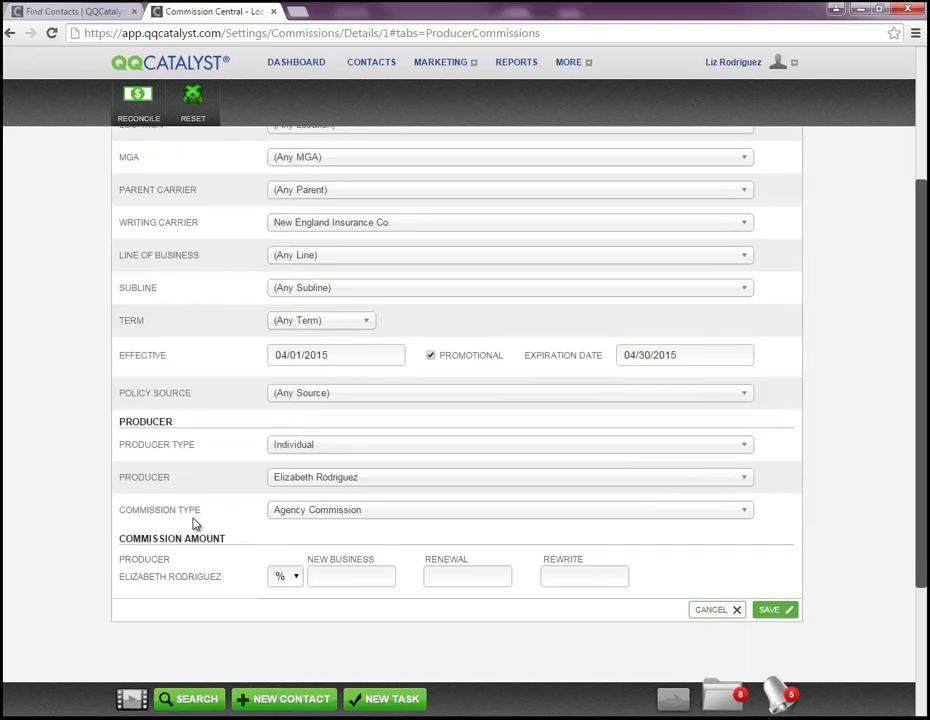
- Enter 70% for new business, carried over to renewal and rewrite
scroll(195, 522, "down", 1)
left_click(311, 577)
type("70")
key("Tab")
- Save the 70% April 2015 promotional rule and open its row in the commissions list
left_click(770, 612)
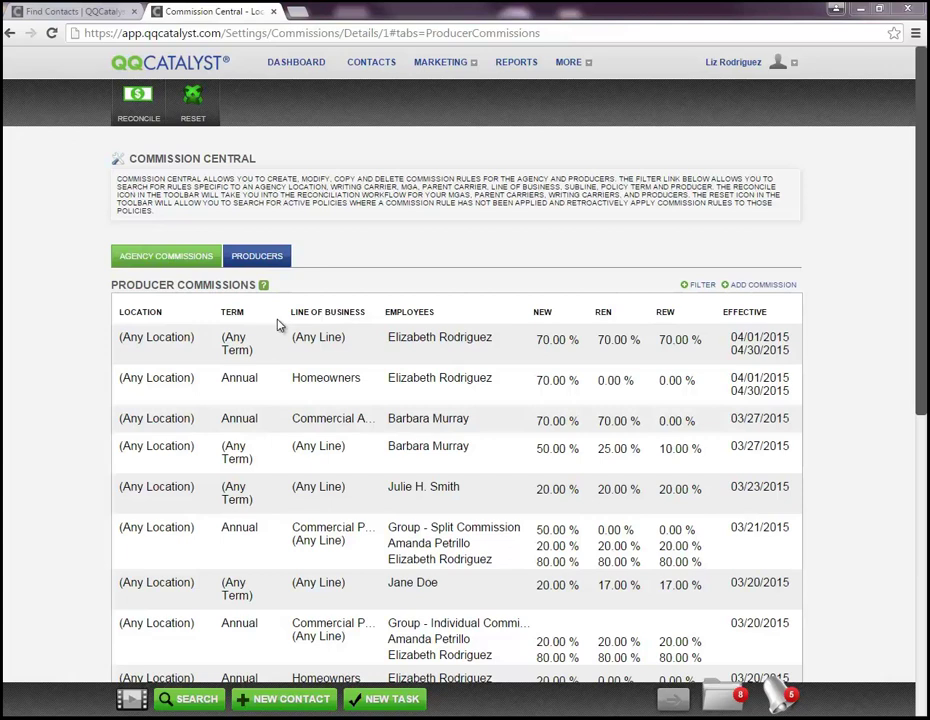
left_click(216, 348)
- Copy the promotional rule, untick Promotional, and keep Policy Source at (Any Source)
left_click(120, 415)
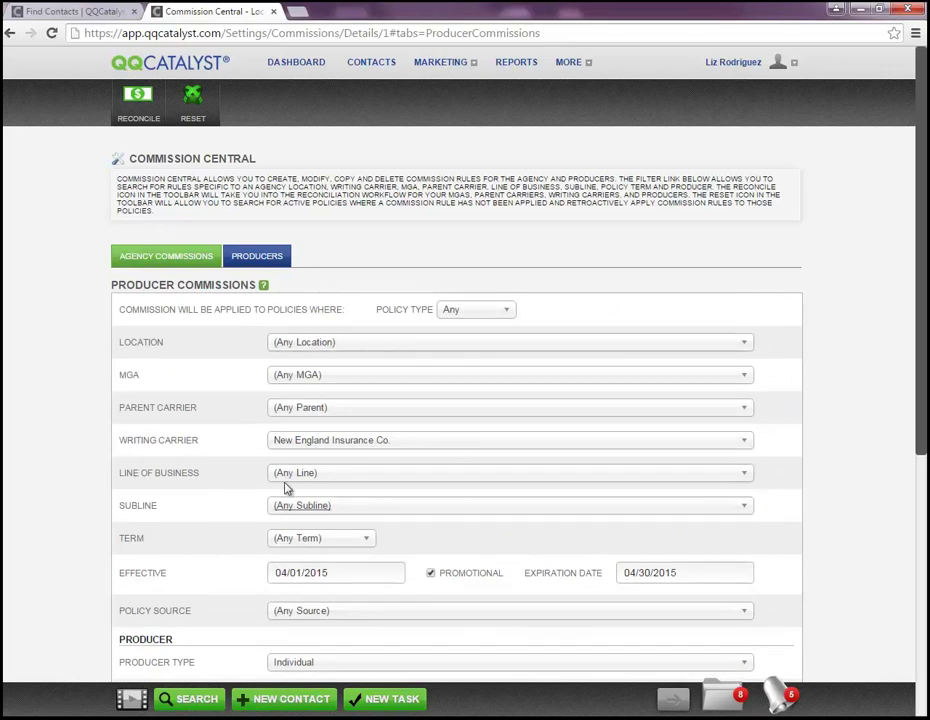
scroll(249, 473, "down", 3)
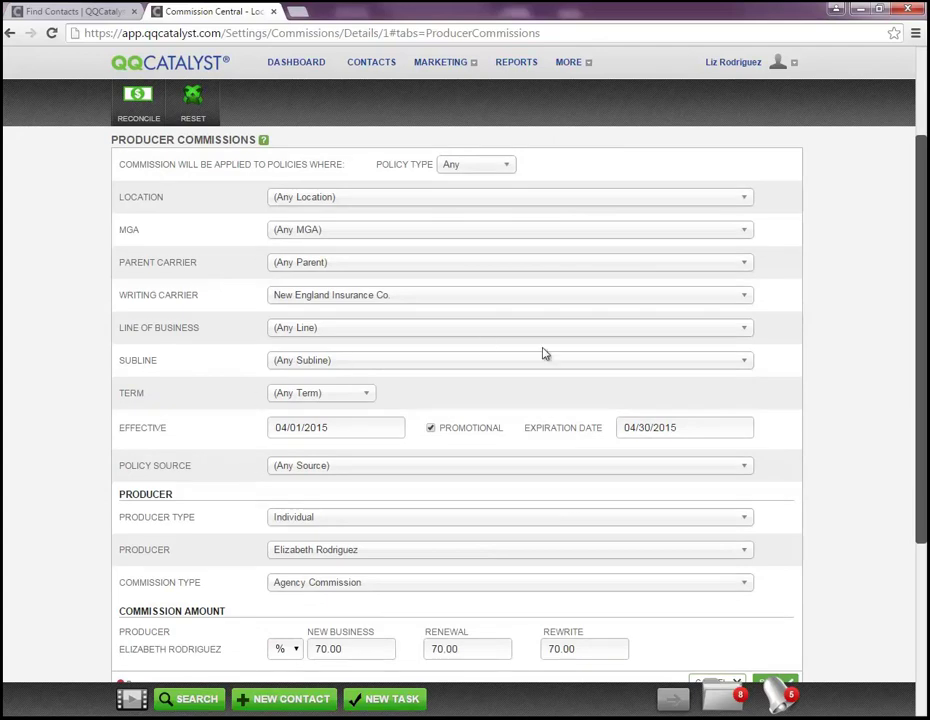
left_click(431, 430)
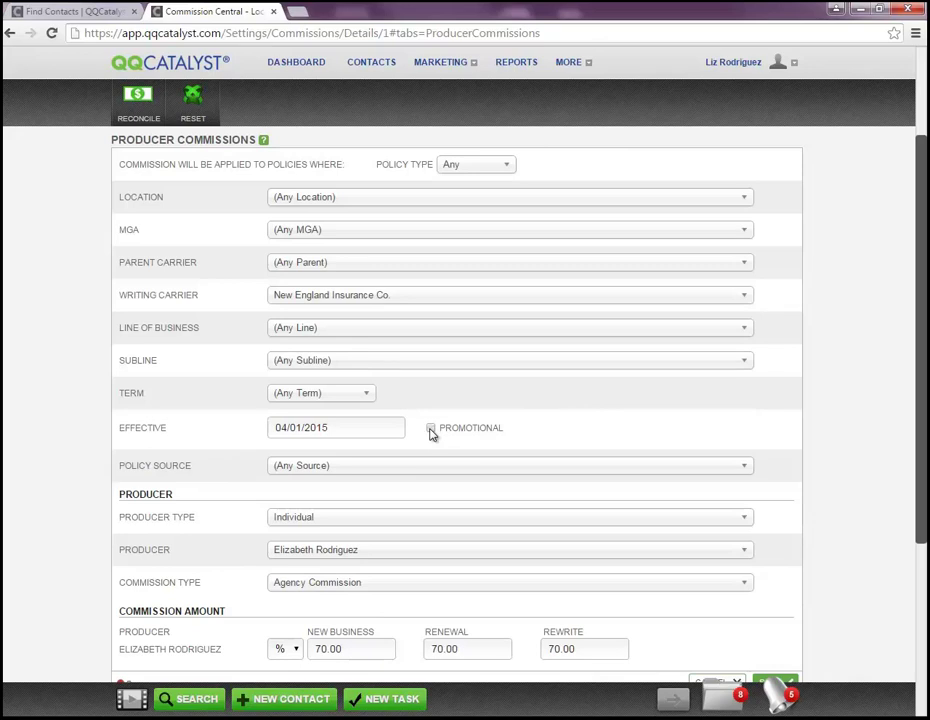
left_click(374, 466)
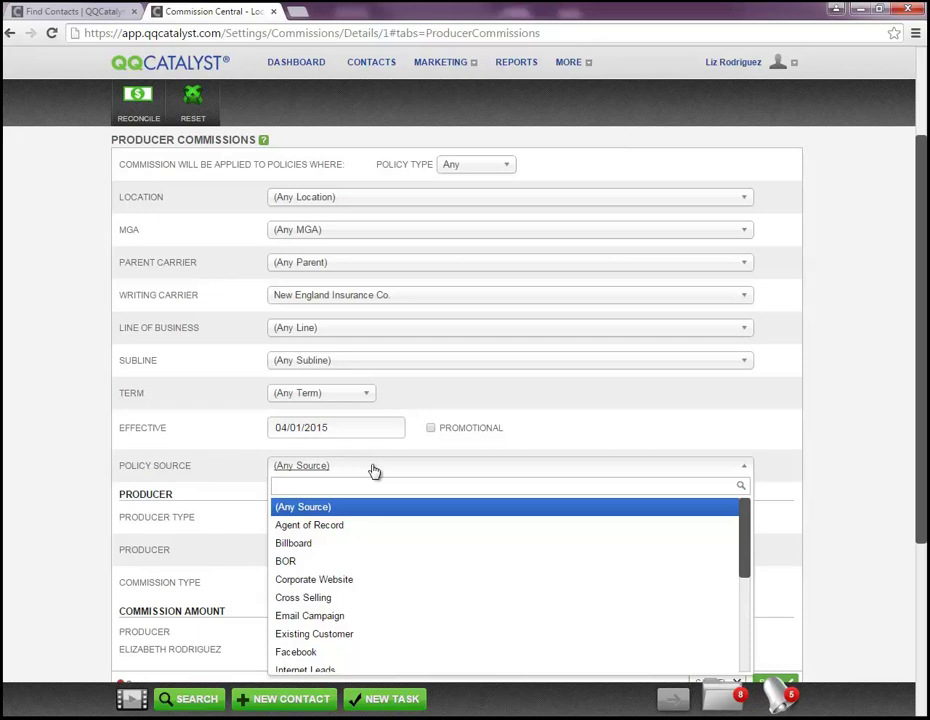
left_click(366, 475)
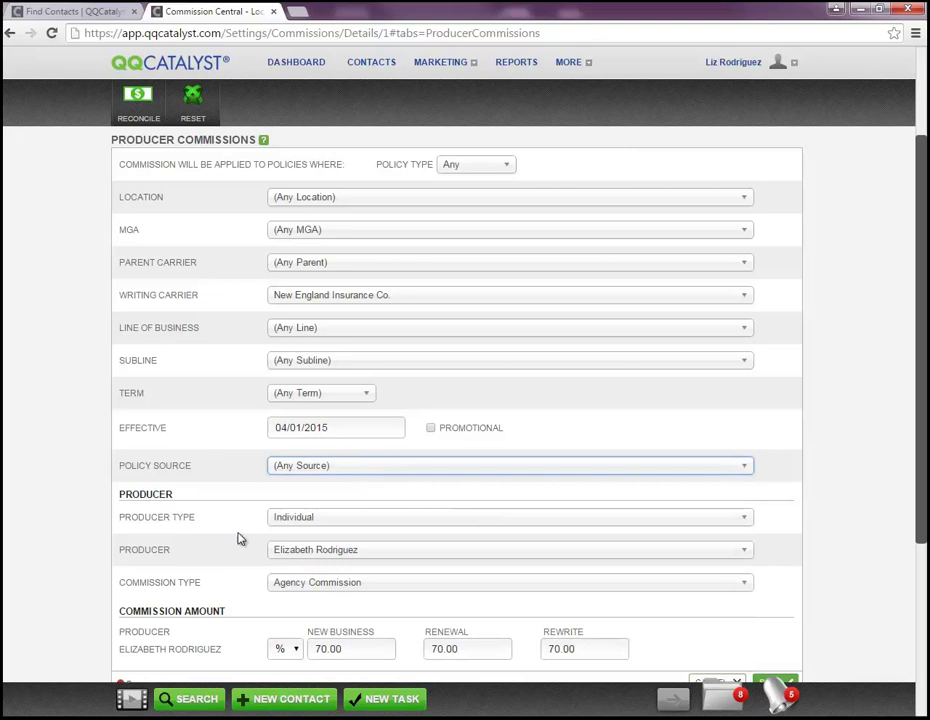
- Change the producer type to Group - Individual Commission and add a second producer found with 'pe'
scroll(228, 545, "down", 1)
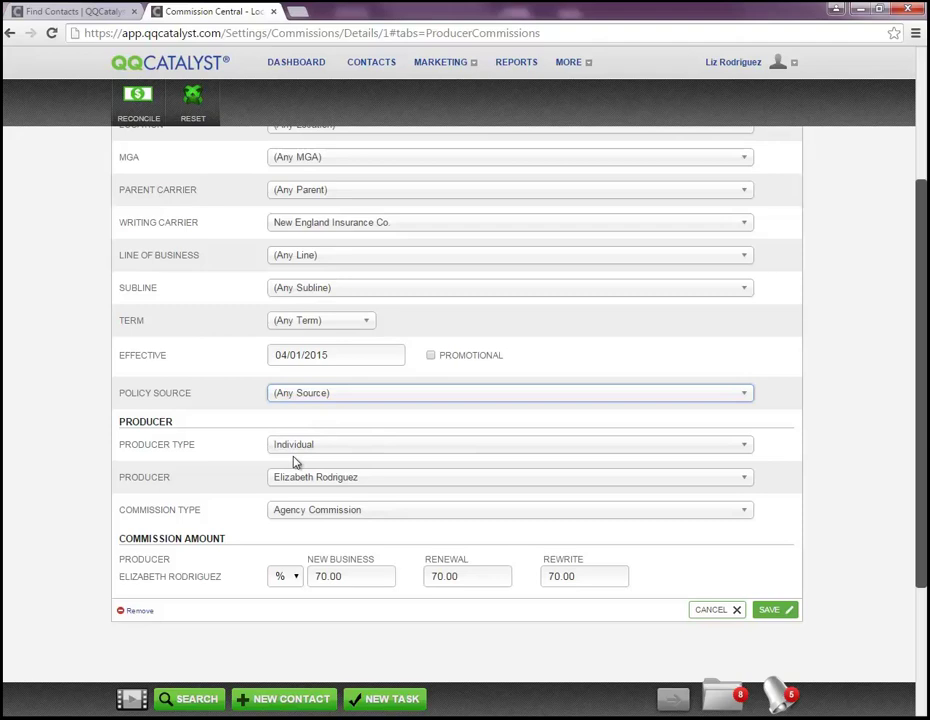
left_click(371, 446)
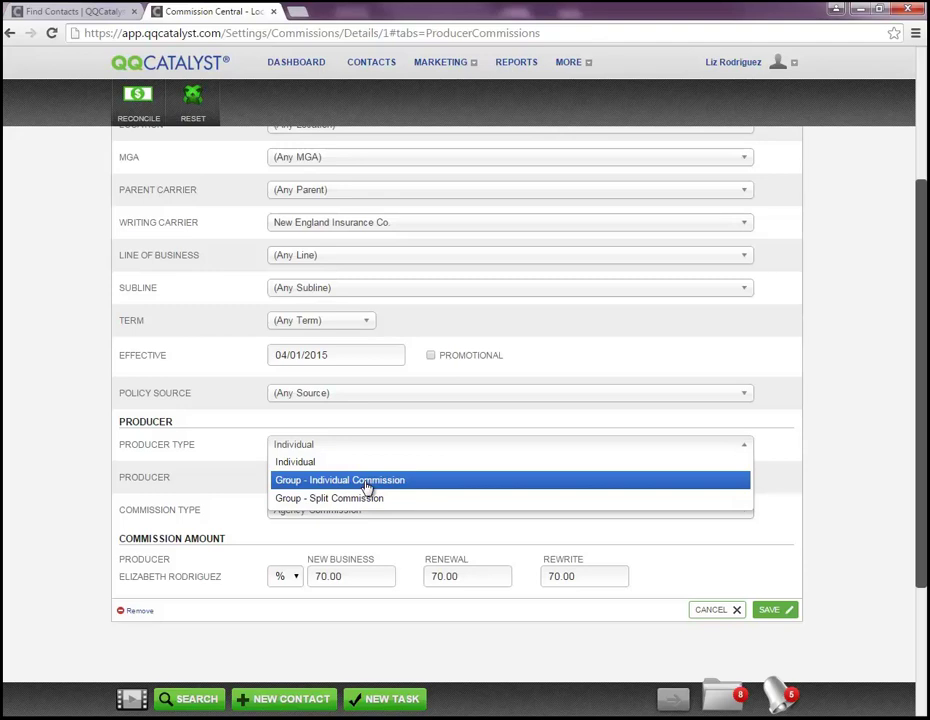
left_click(367, 483)
left_click(441, 474)
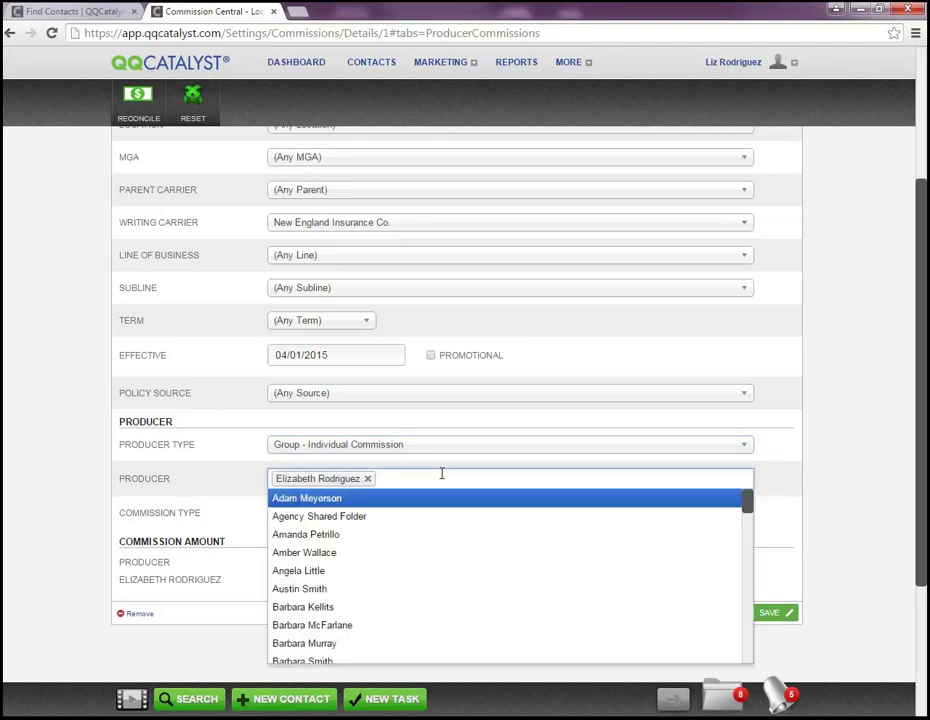
type("pe")
key("Down")
key("Return")
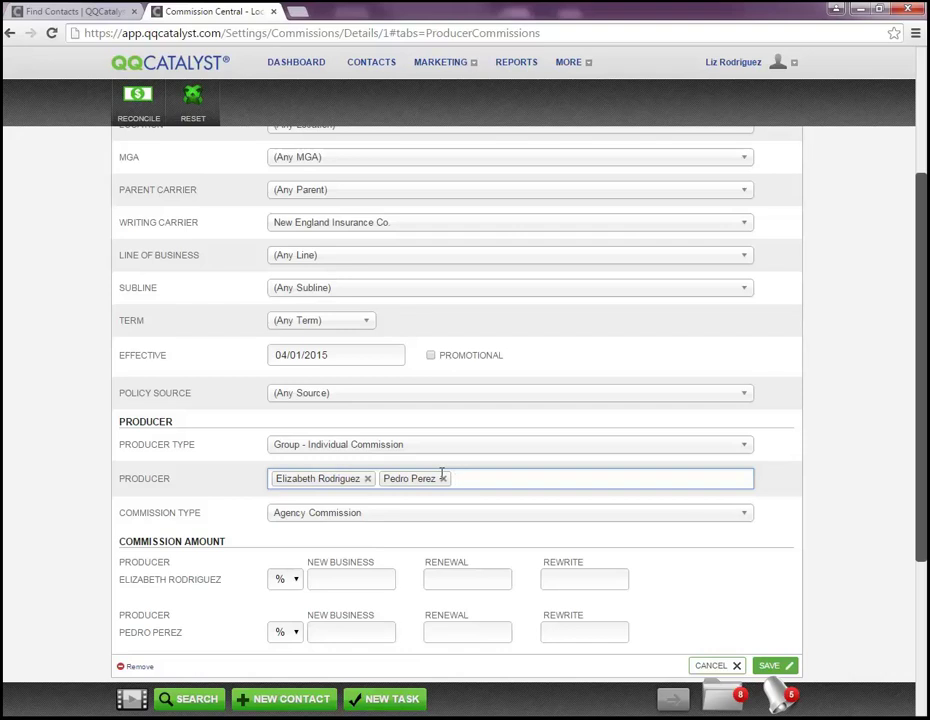
- Keep Agency Commission as the commission type
left_click(367, 518)
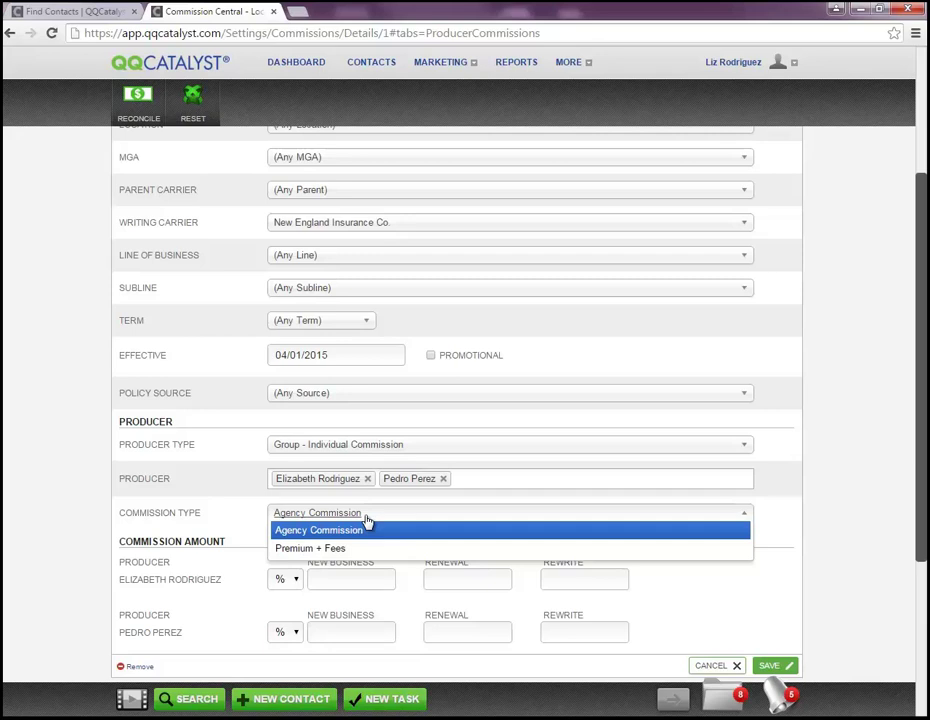
left_click(366, 525)
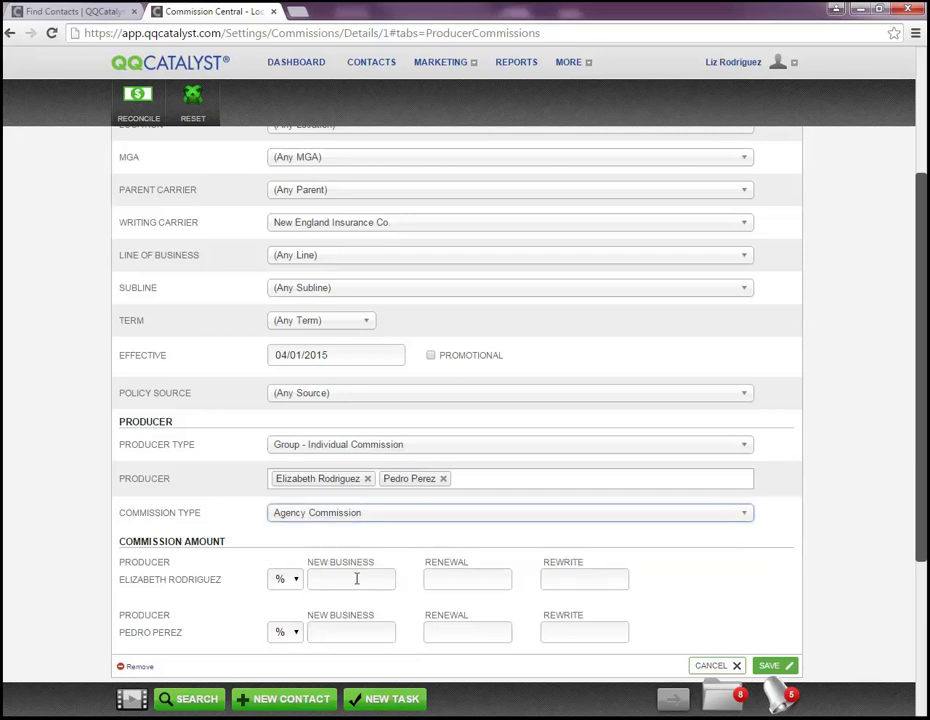
scroll(358, 585, "down", 1)
- Give the first producer 25% for new business, renewal and rewrite, kept in percent
left_click(320, 506)
left_click(336, 560)
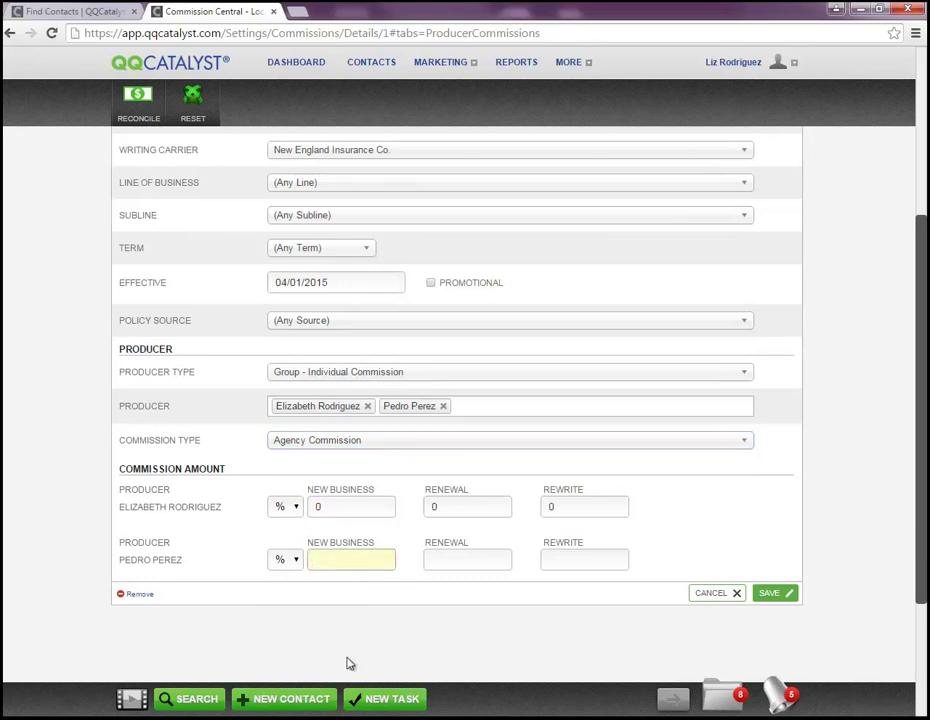
left_click(316, 506)
key("BackSpace")
type("25")
key("Tab")
type("25")
left_click(283, 510)
left_click(353, 507)
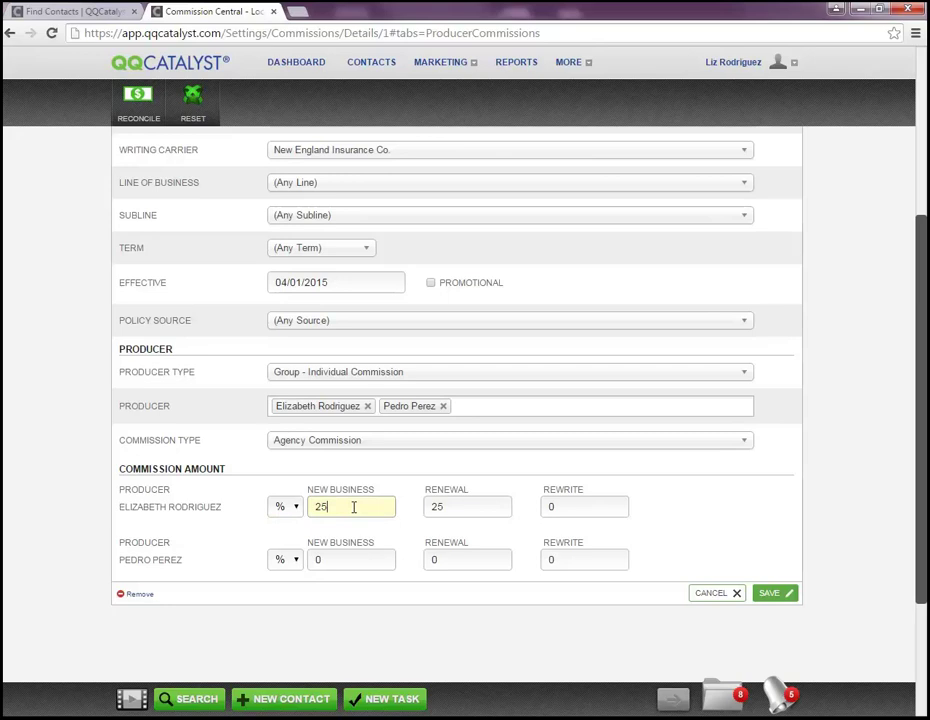
left_click(585, 500)
left_click_drag(585, 500, 525, 502)
type("25")
- Give the second producer 25% on all three rates and save the group-individual rule
left_click(316, 560)
type("25")
key("Tab")
type("25")
key("Tab")
type("25")
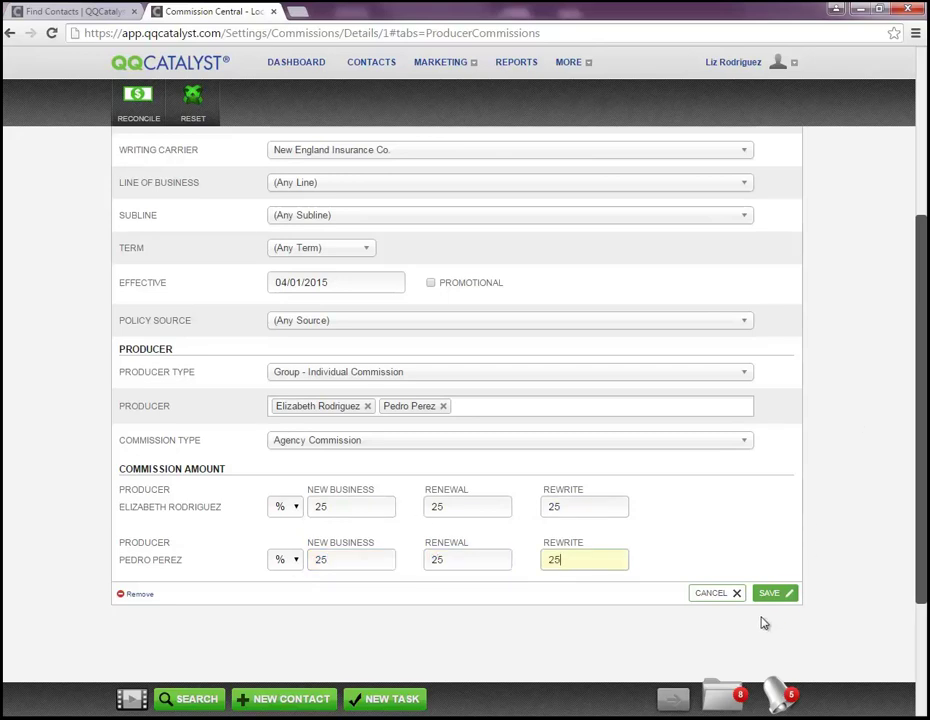
left_click(770, 593)
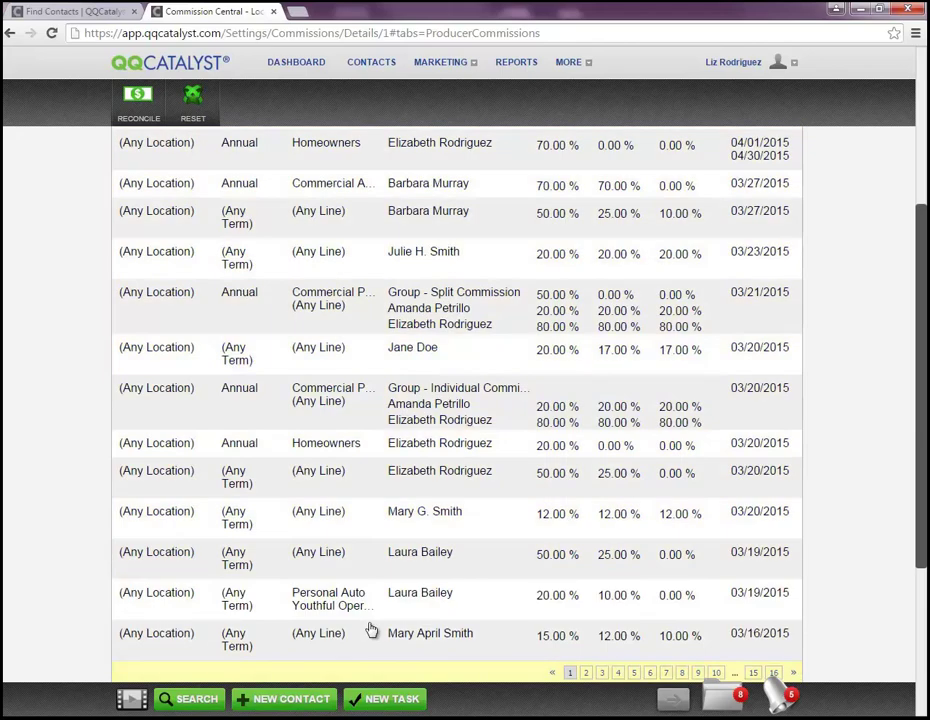
- Copy the new group-individual rule into a pre-filled form
scroll(372, 615, "up", 3)
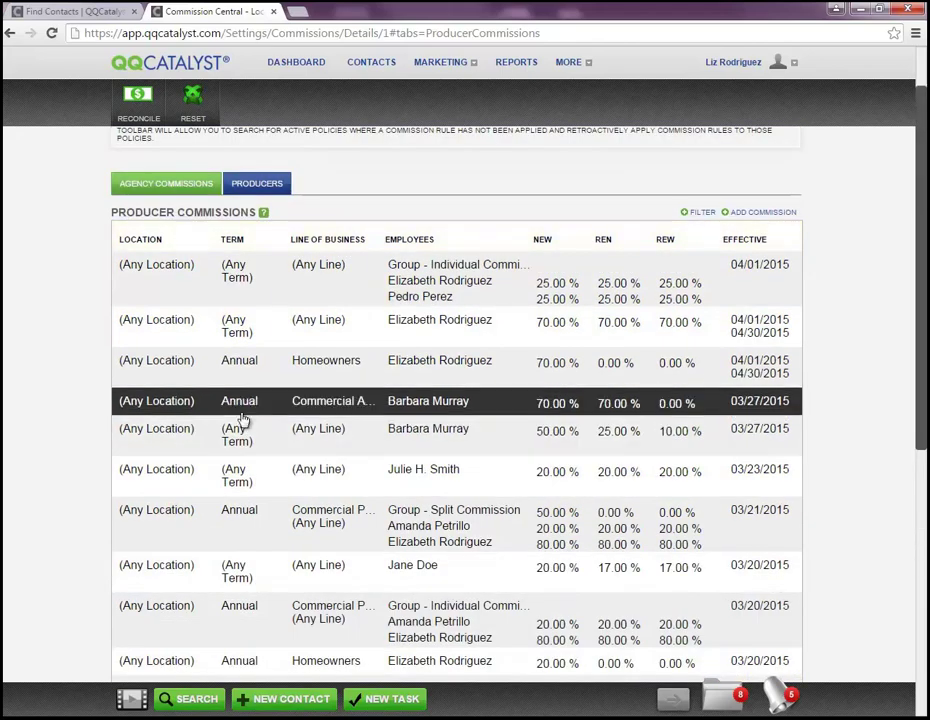
left_click(337, 288)
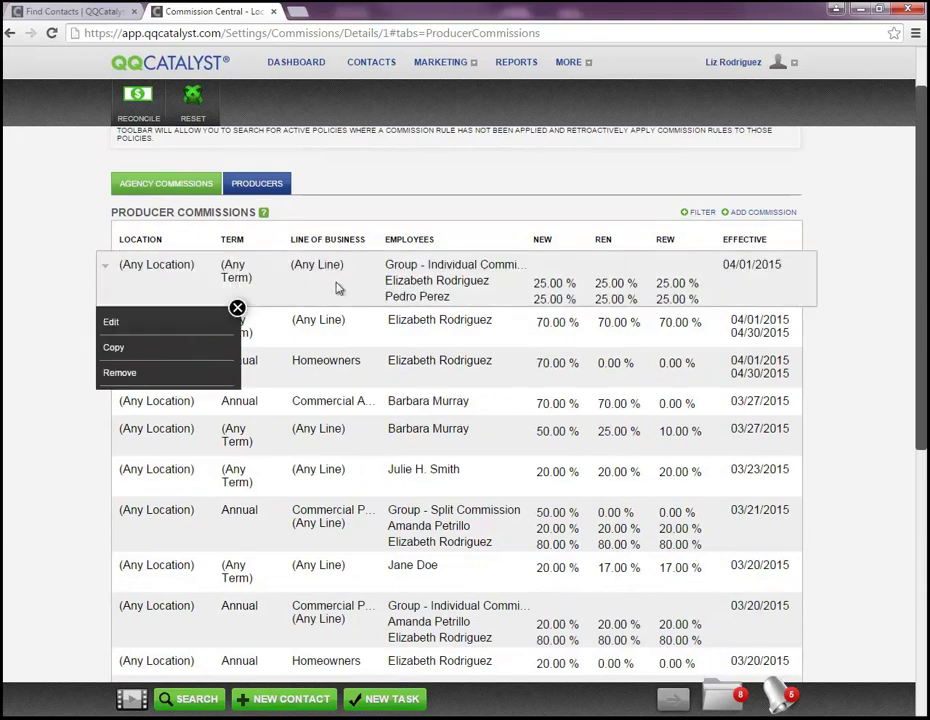
left_click(115, 349)
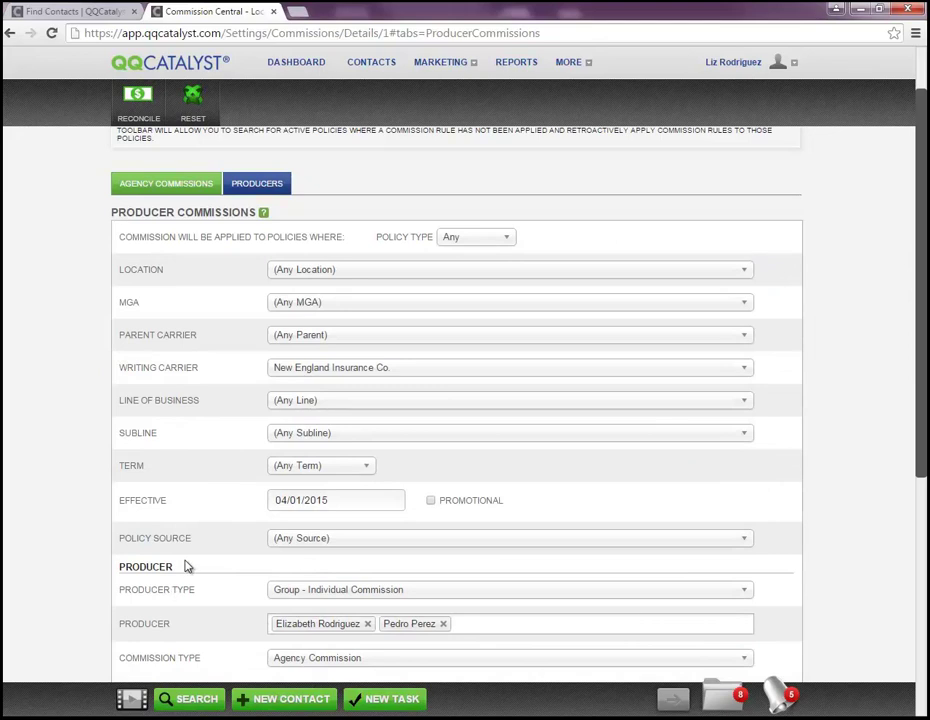
scroll(185, 563, "down", 1)
- Set Line of Business to Worker's Compensation and Producer Type to Group - Split Commission
left_click(305, 336)
type("work")
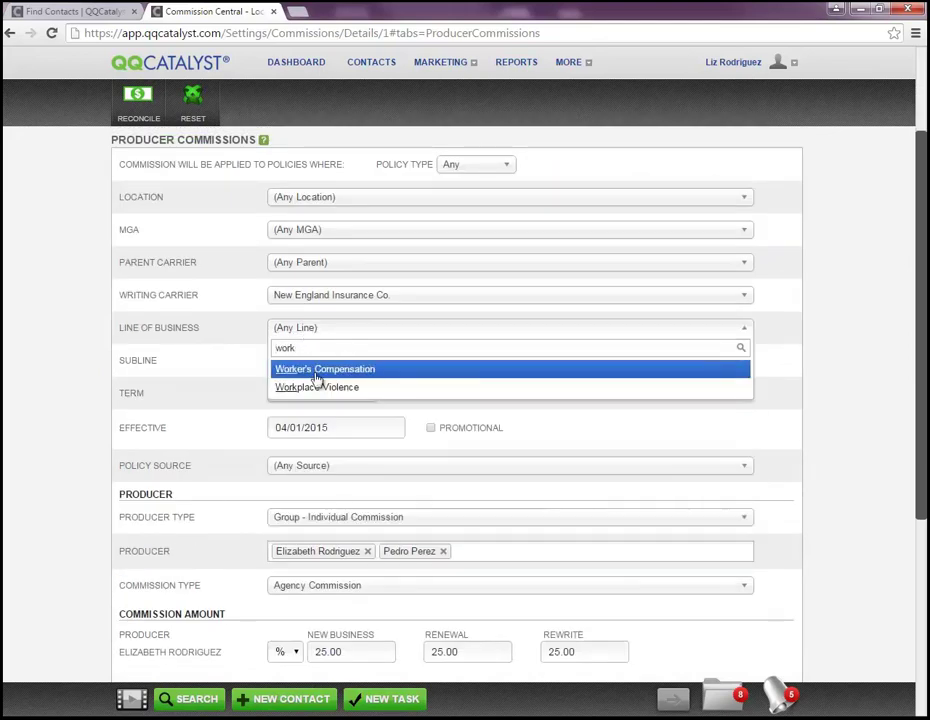
left_click(320, 370)
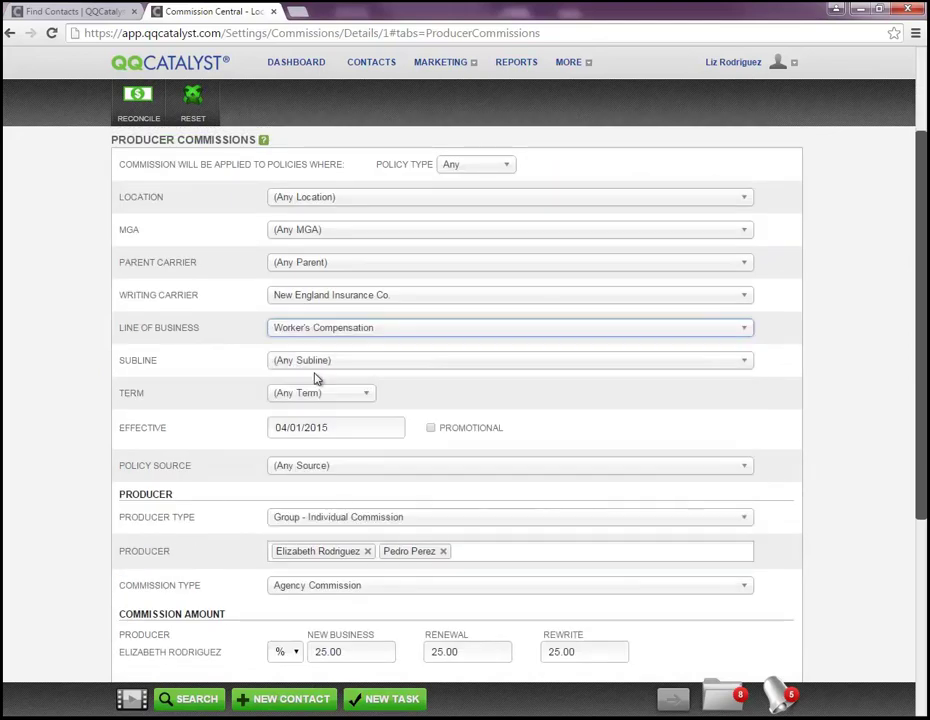
left_click(400, 516)
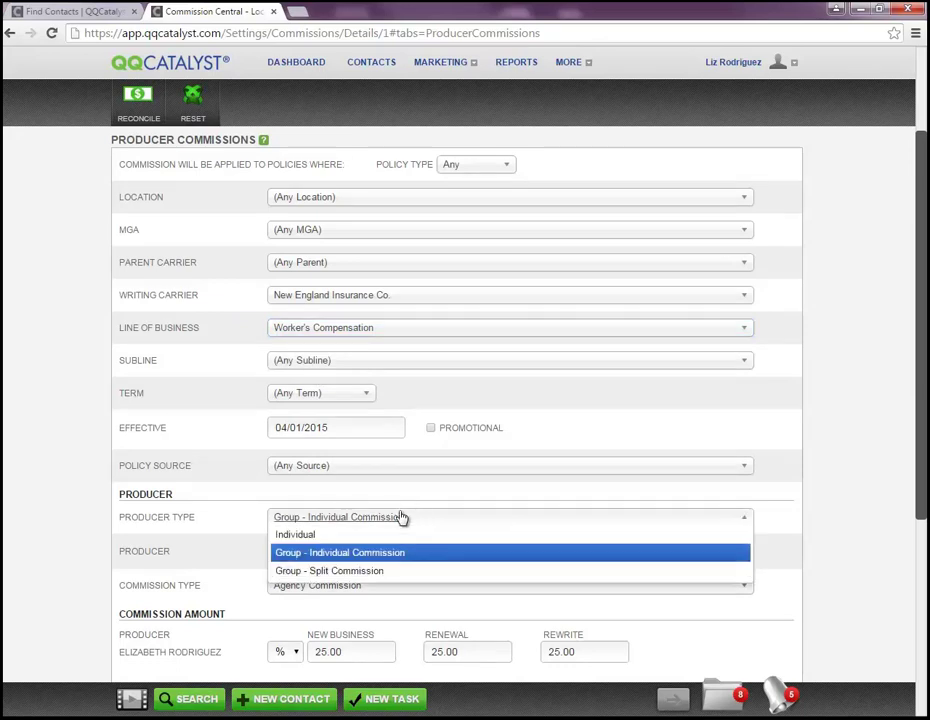
left_click(312, 571)
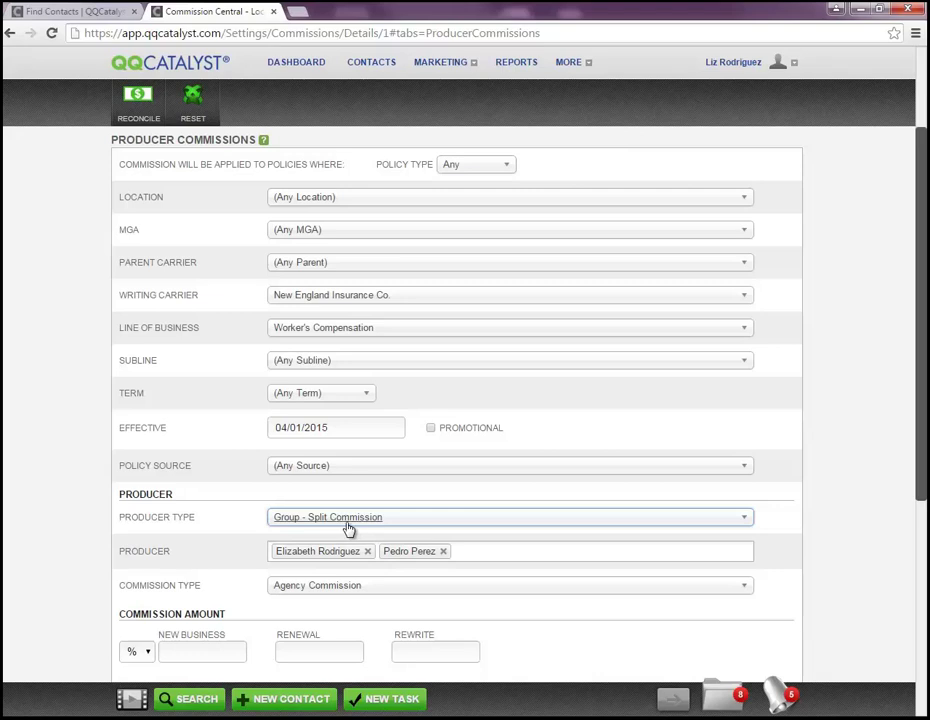
- Enter 50% for new business, renewal and rewrite, keeping the unit as percent
scroll(400, 532, "down", 1)
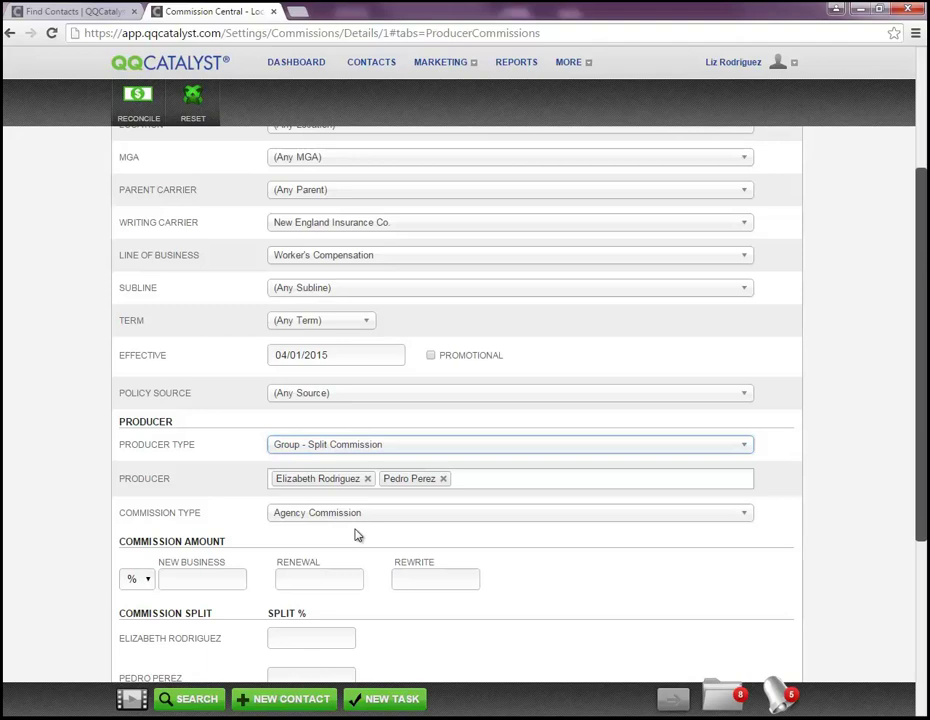
scroll(357, 535, "down", 1)
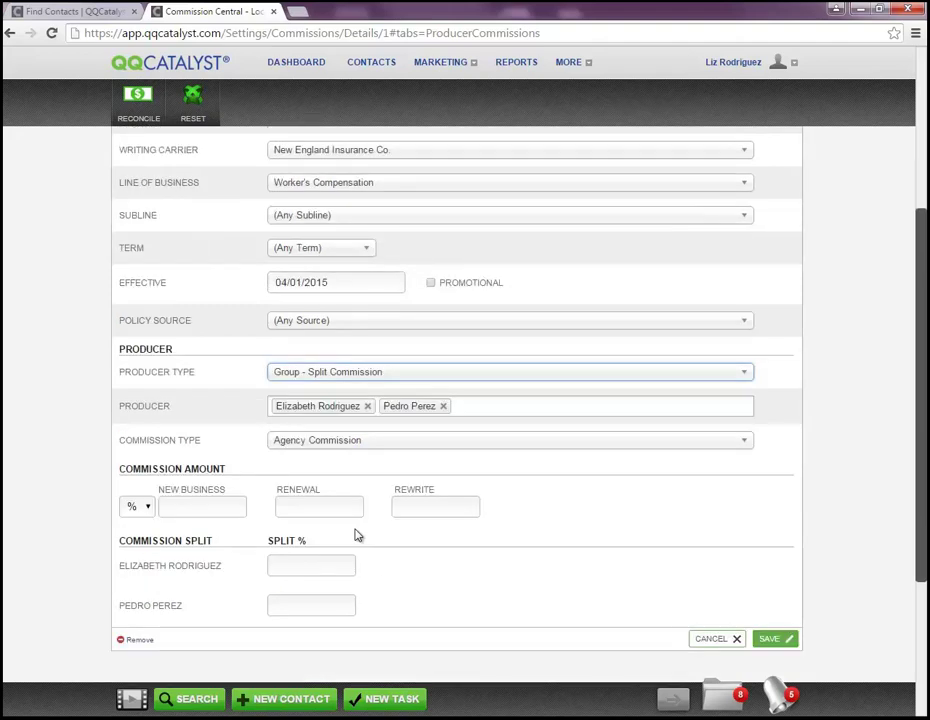
left_click(182, 506)
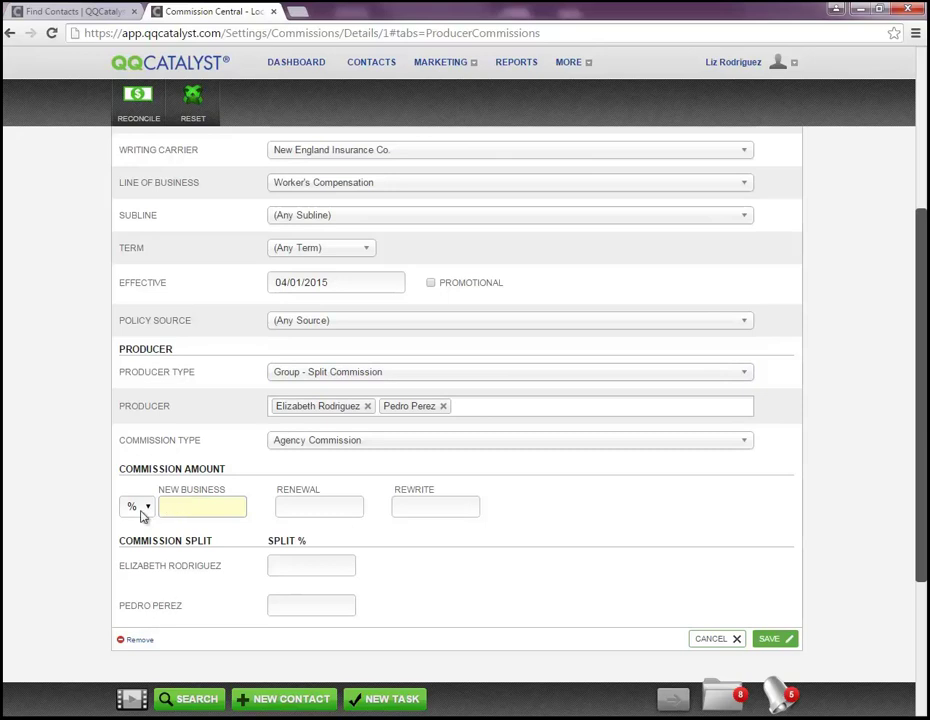
left_click(141, 510)
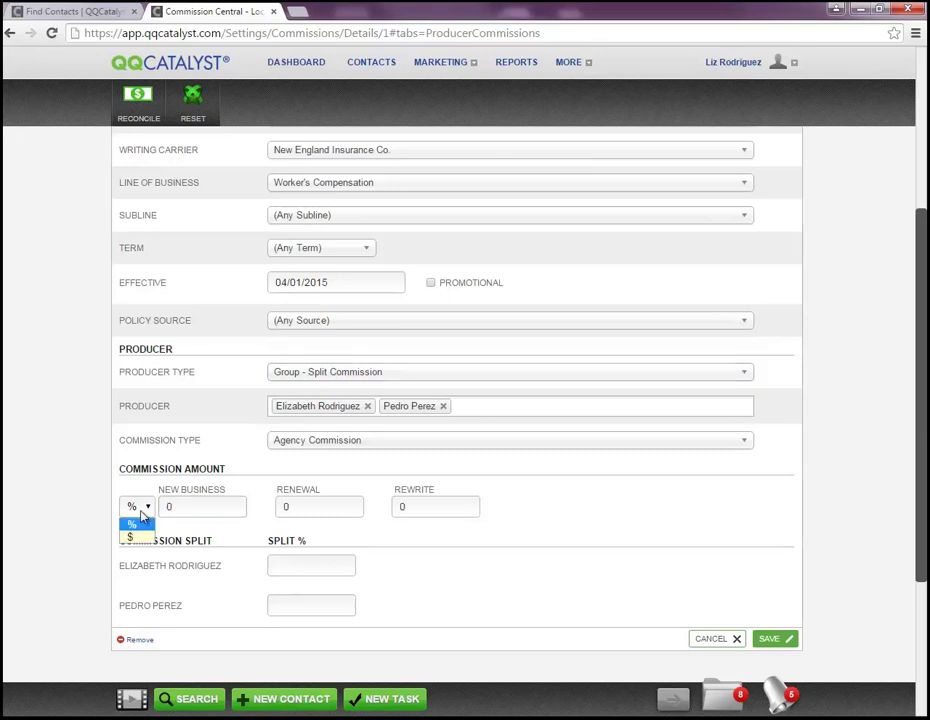
left_click(141, 515)
left_click(193, 507)
double_click(194, 507)
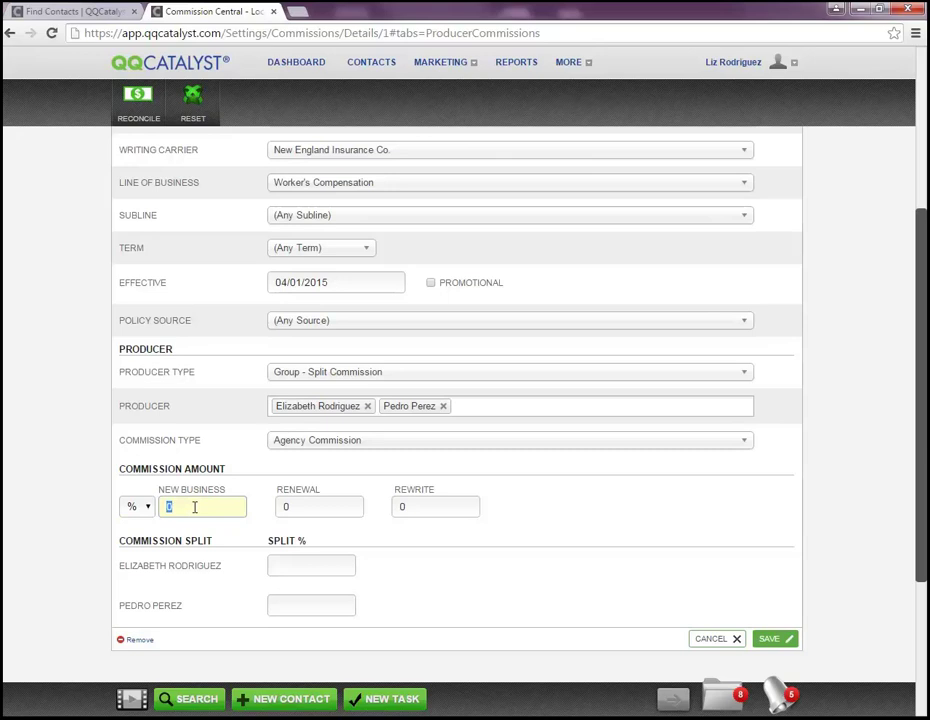
type("50")
key("Tab")
type("50")
key("Tab")
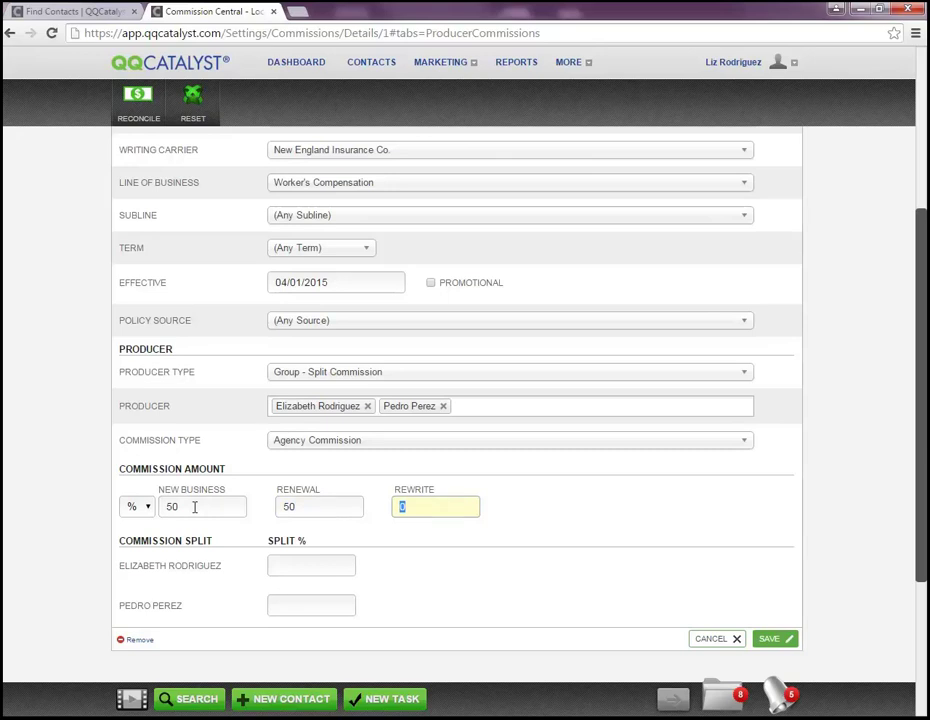
type("50")
- Set each producer's Split % to 25 and save the Worker's Compensation rule
left_click(291, 564)
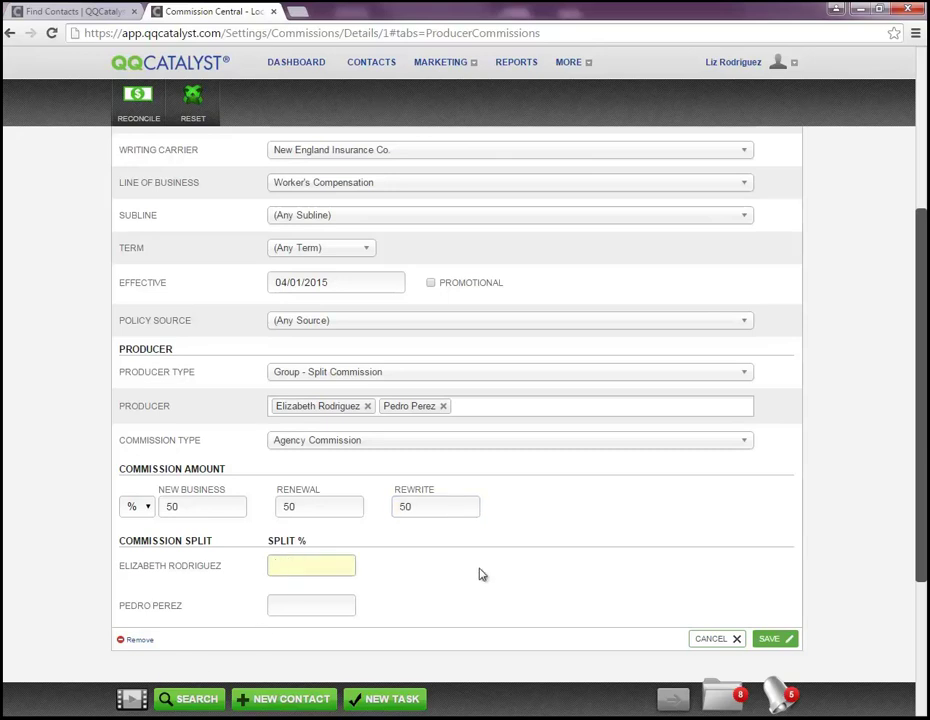
type("25")
key("Tab")
type("25")
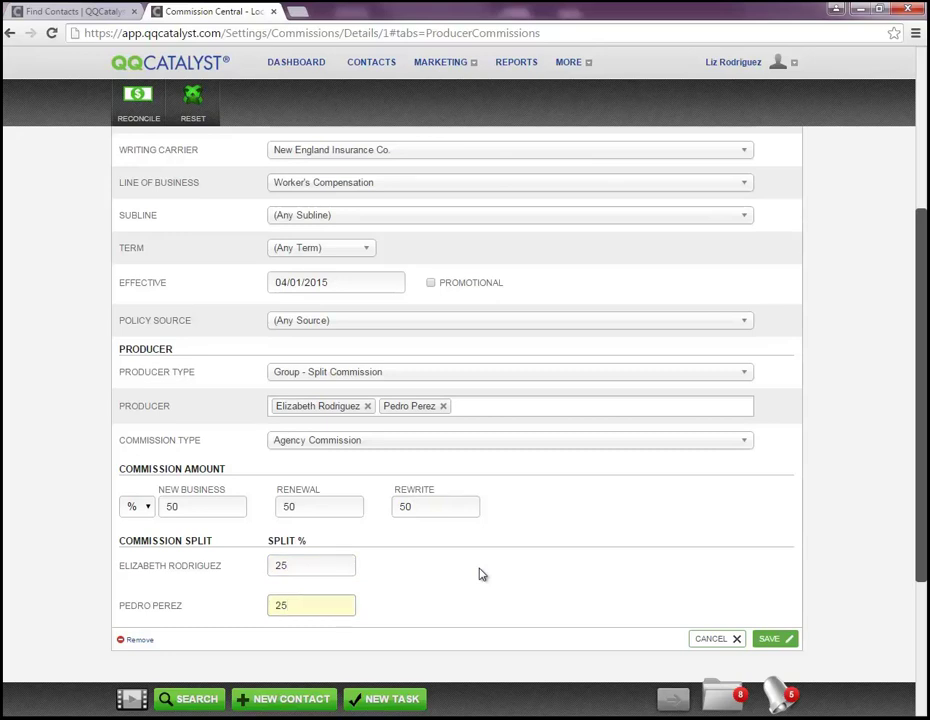
left_click(766, 639)
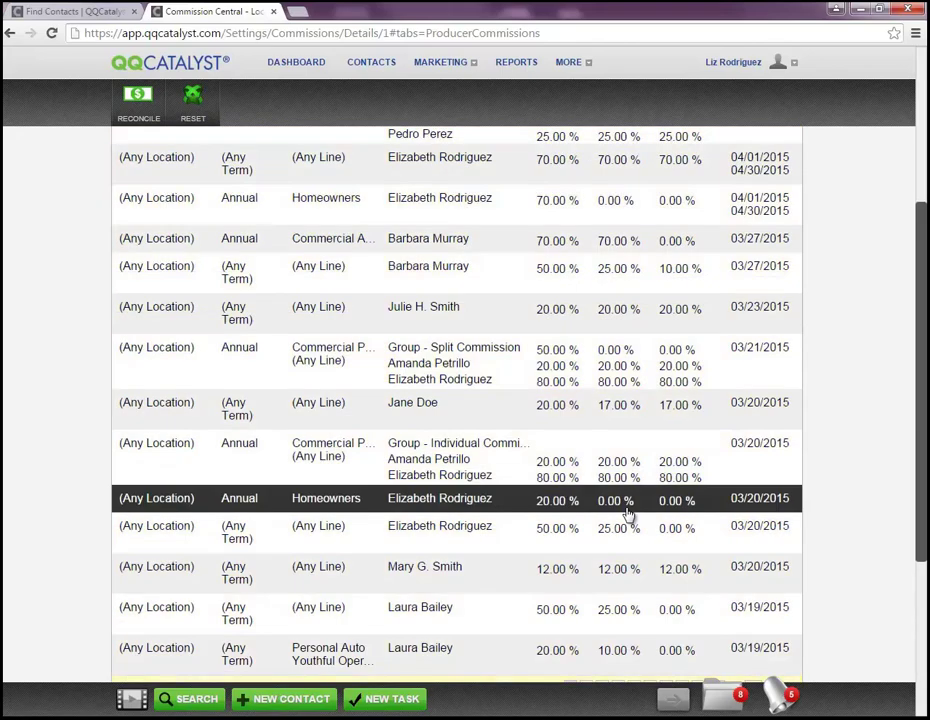
- Scroll to the top of the list to see the Worker's Compensation split rule first
scroll(628, 513, "up", 3)
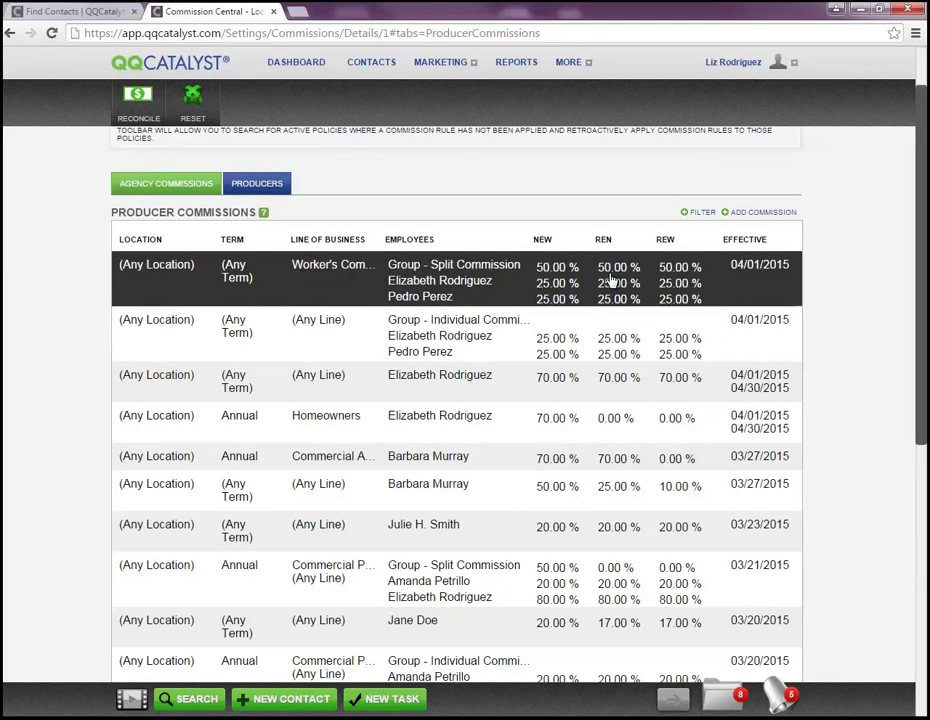